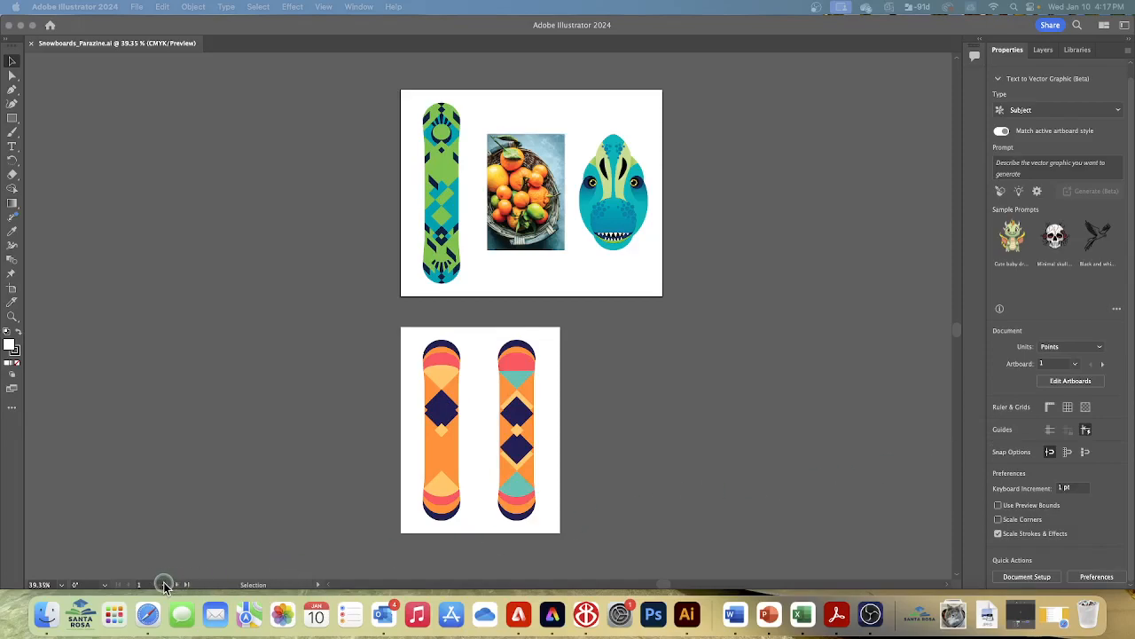
Switch to the Snowboard live paint artboard and dismiss the software update prompt
left_click(164, 584)
left_click(164, 585)
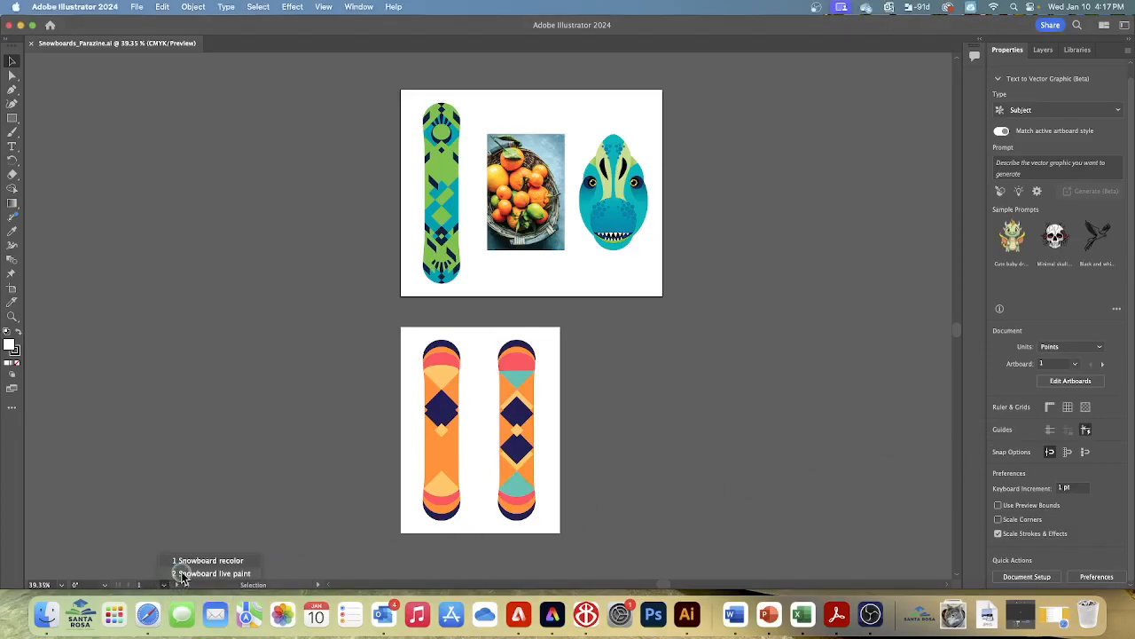
left_click(183, 573)
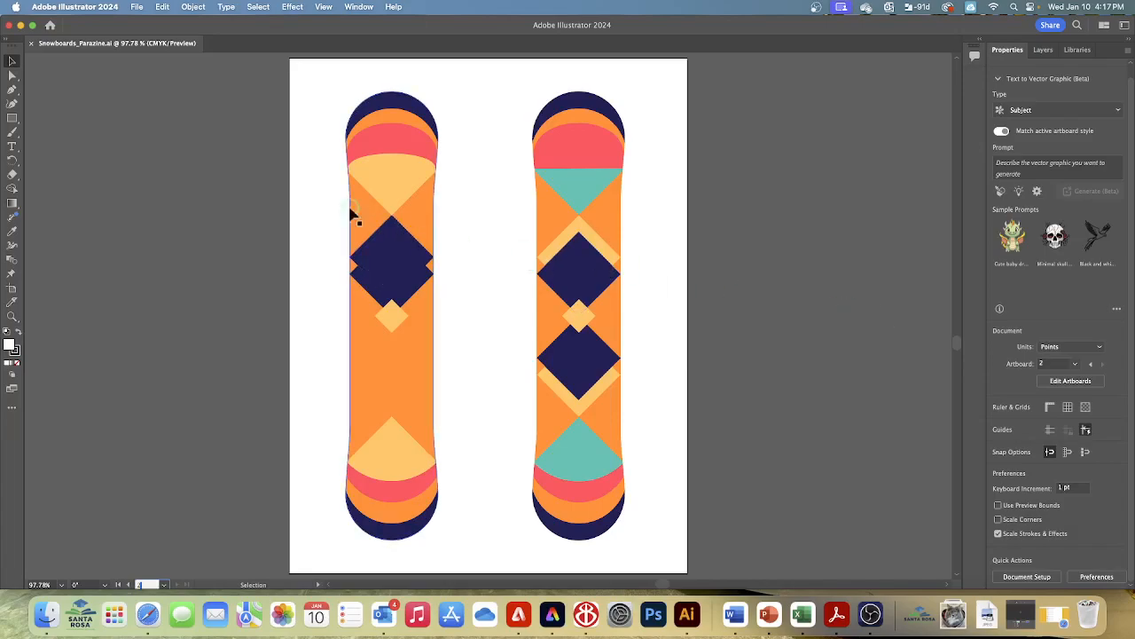
left_click(15, 64)
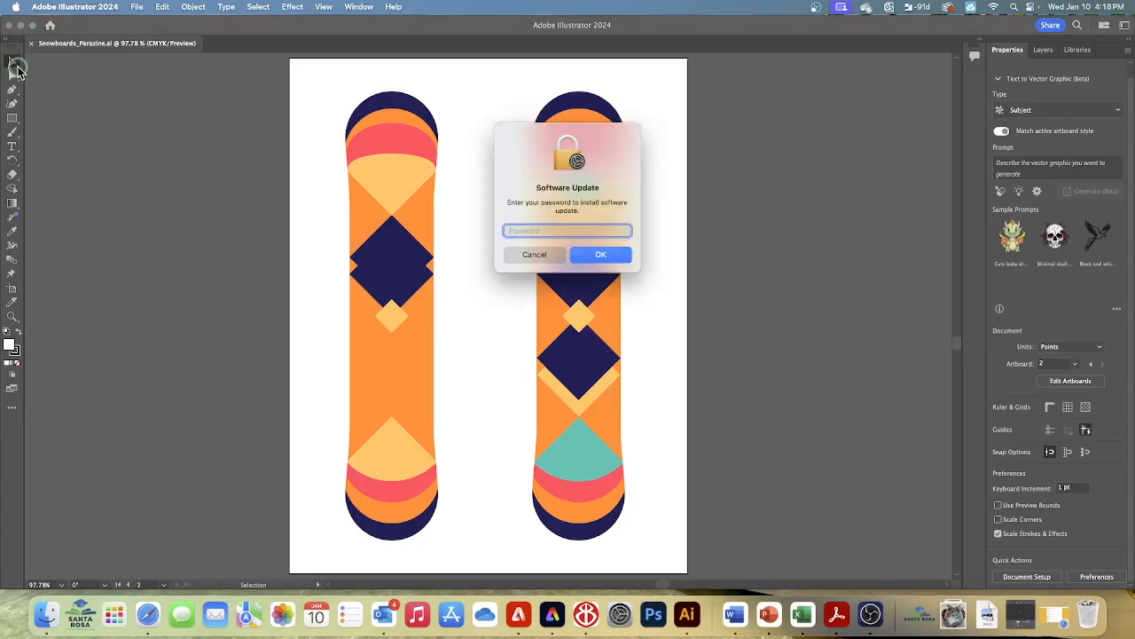
left_click(535, 255)
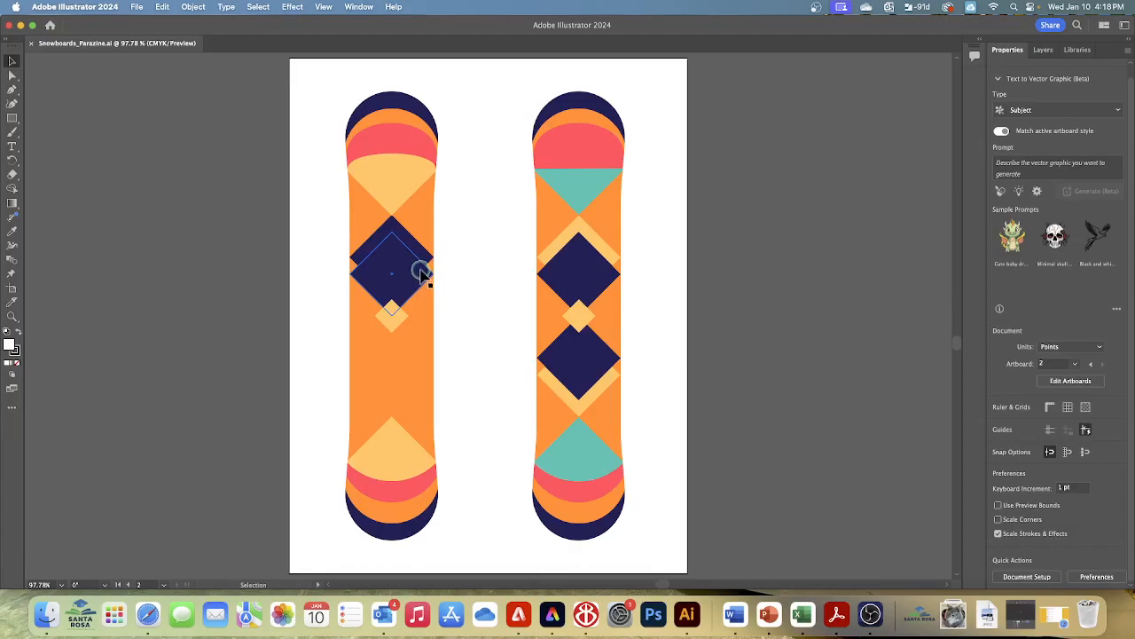
Rotate a copy of the left snowboard's two overlapping dark blue diamonds 180° about their lowest anchor point
left_click(394, 267)
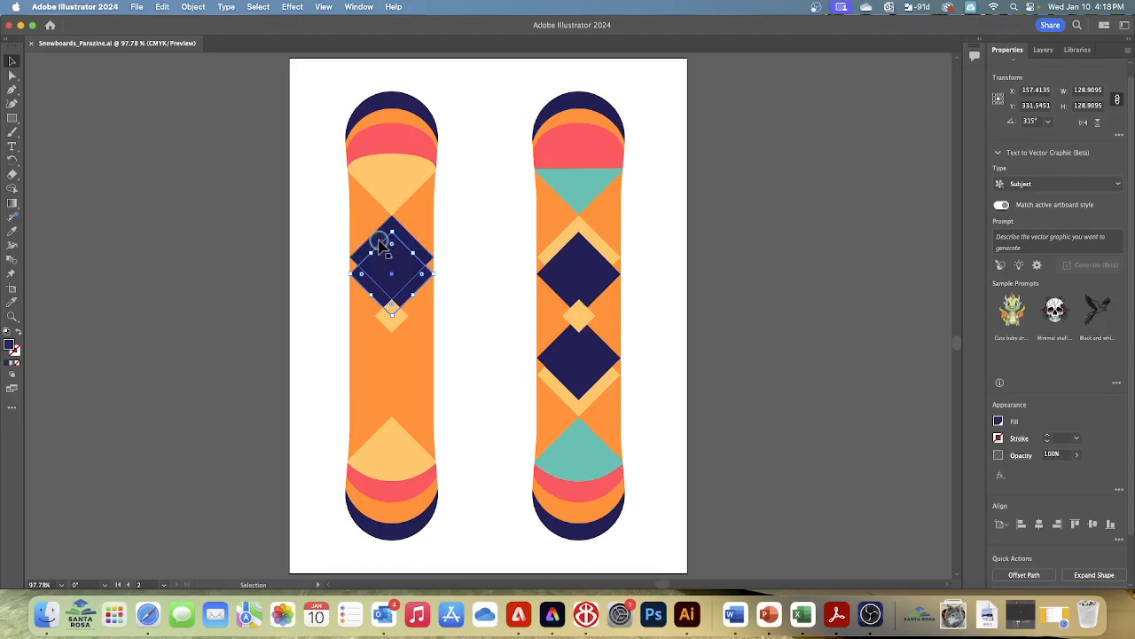
left_click(380, 242, "shift")
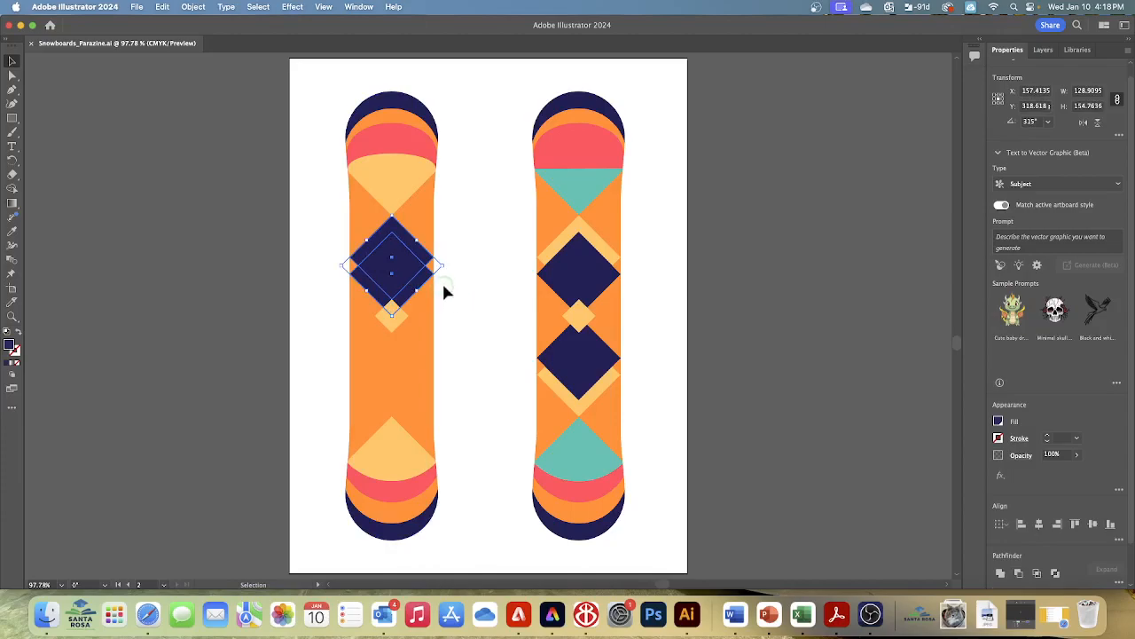
left_click(10, 161)
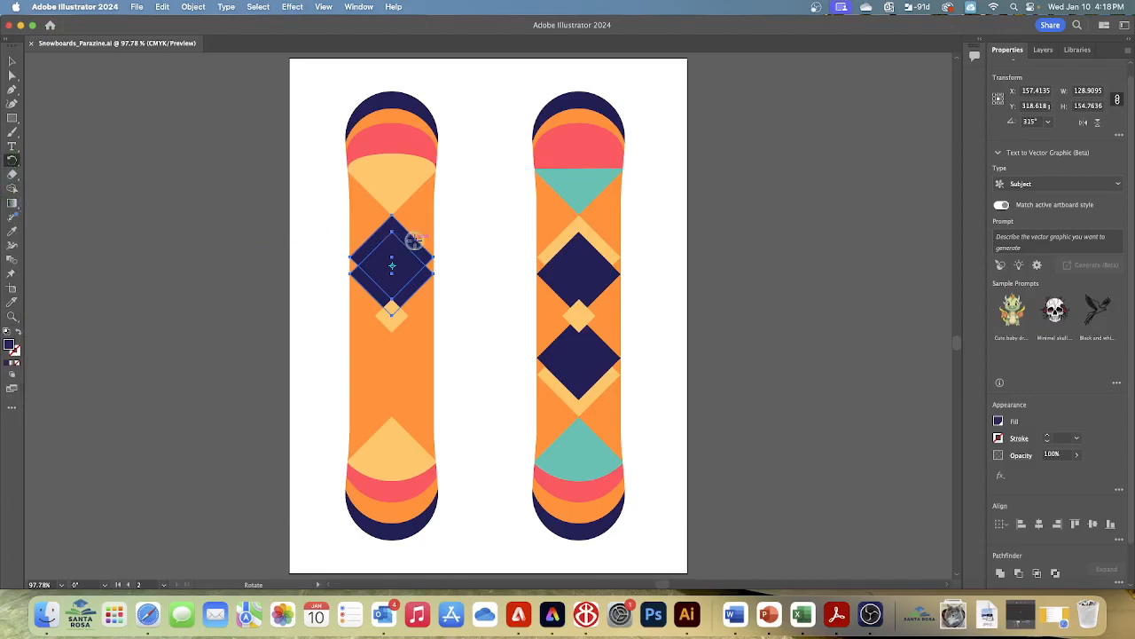
left_click(391, 315, "alt")
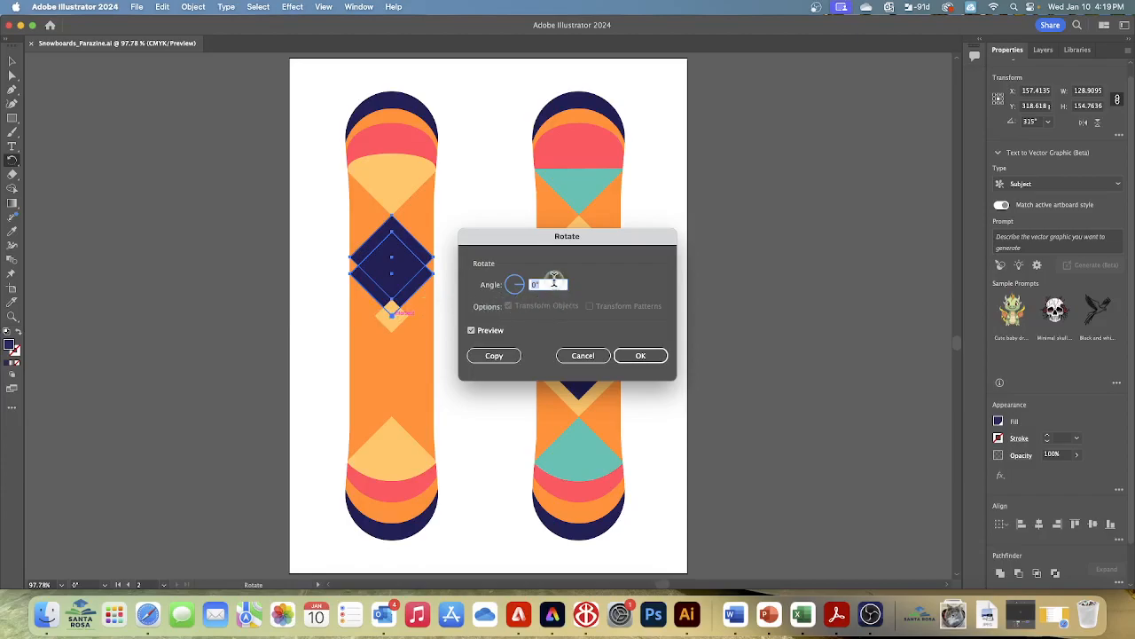
type("180")
left_click(495, 355)
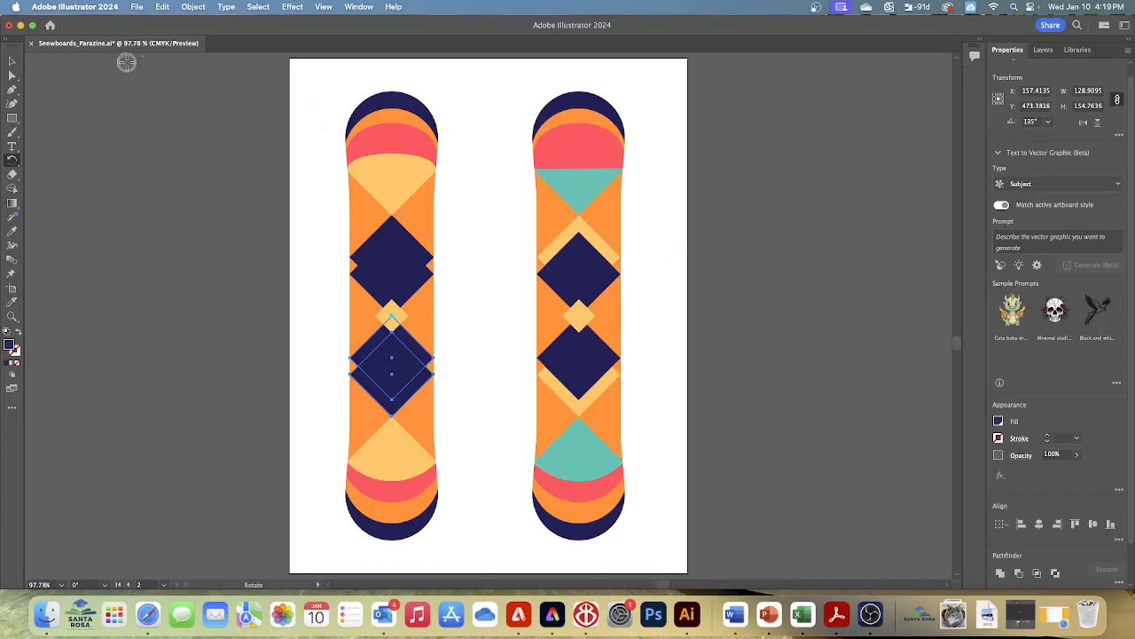
Convert all of the left snowboard's shapes into a Live Paint group
left_click(11, 62)
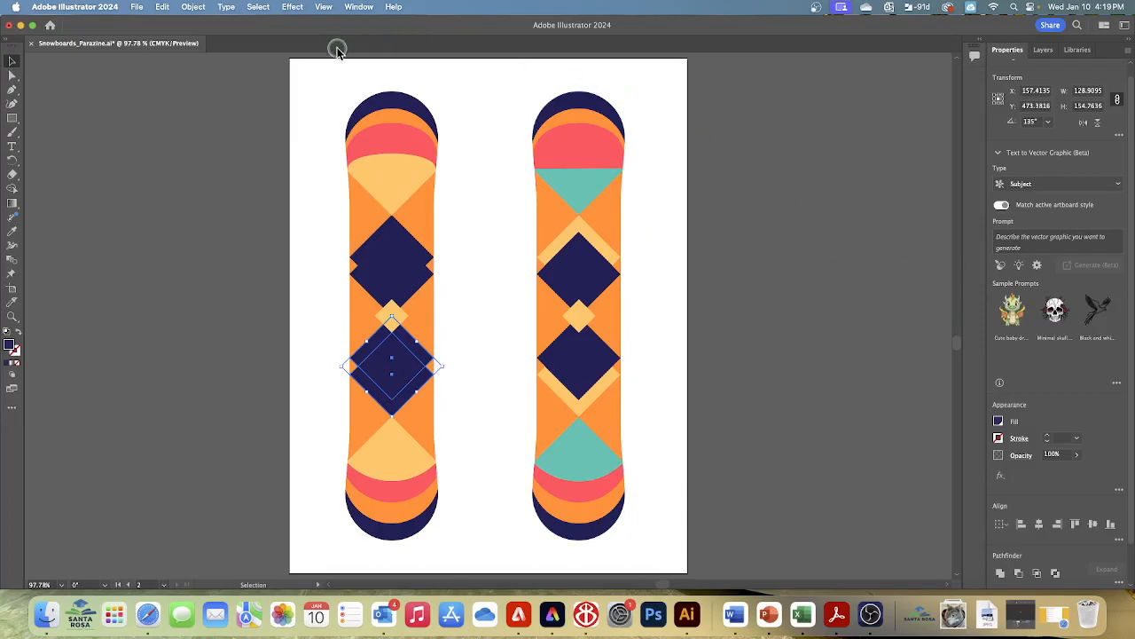
left_click_drag(336, 87, 448, 542)
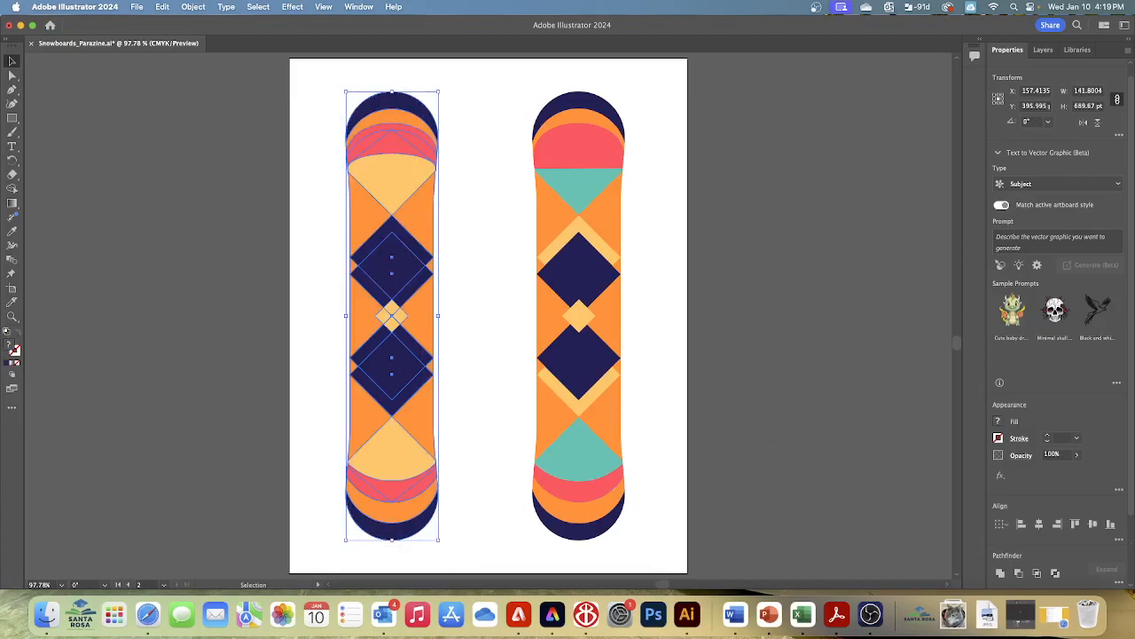
left_click(193, 7)
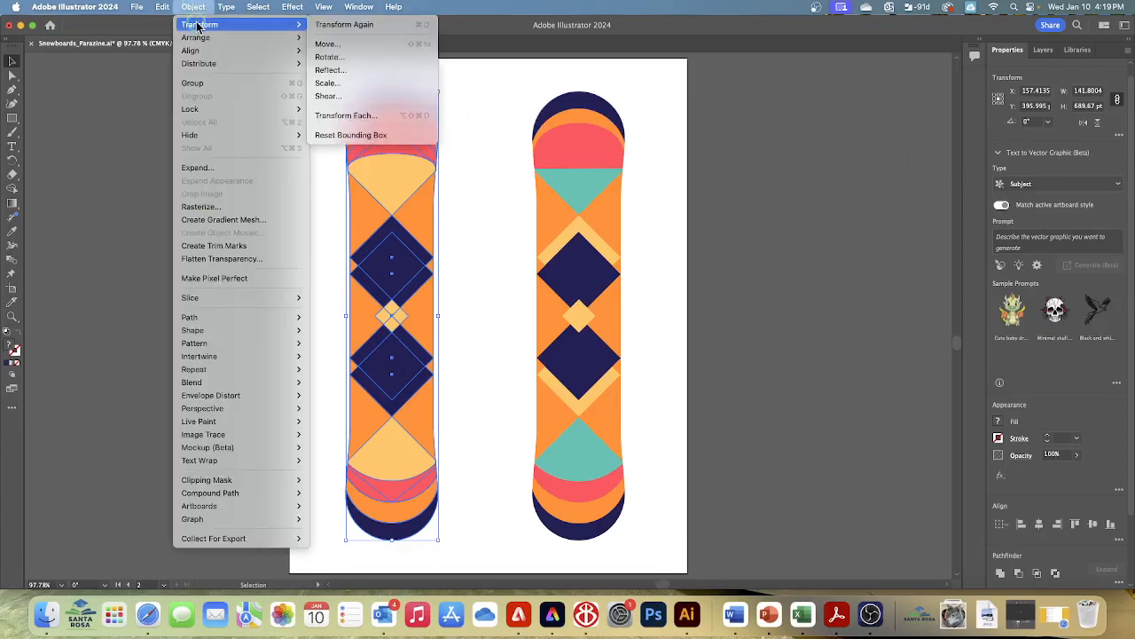
mouse_move(208, 422)
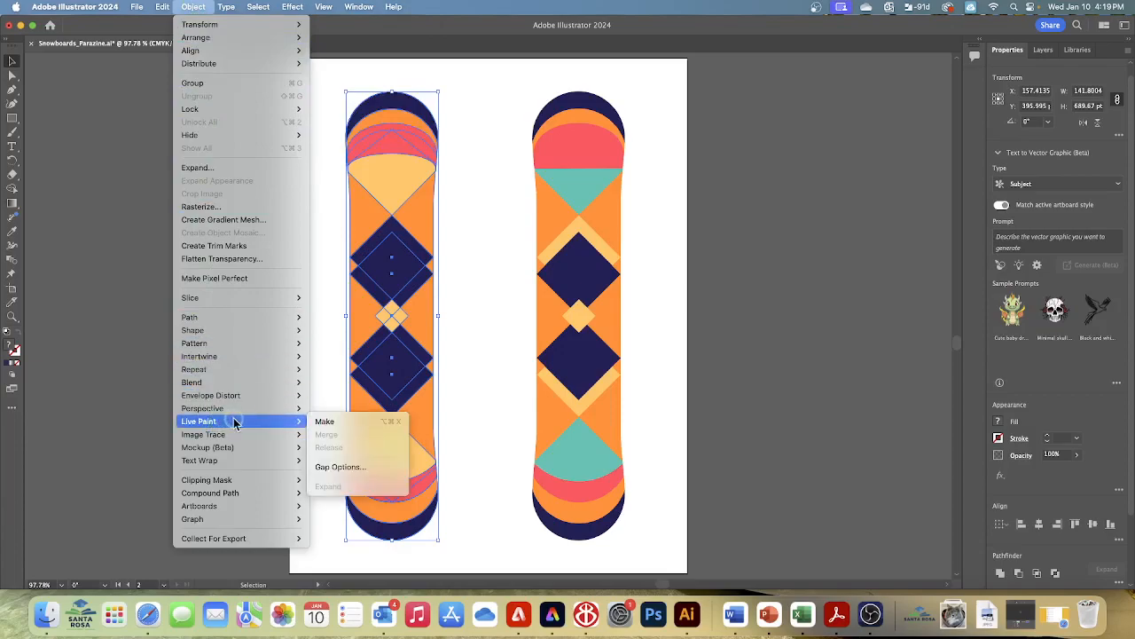
left_click(321, 424)
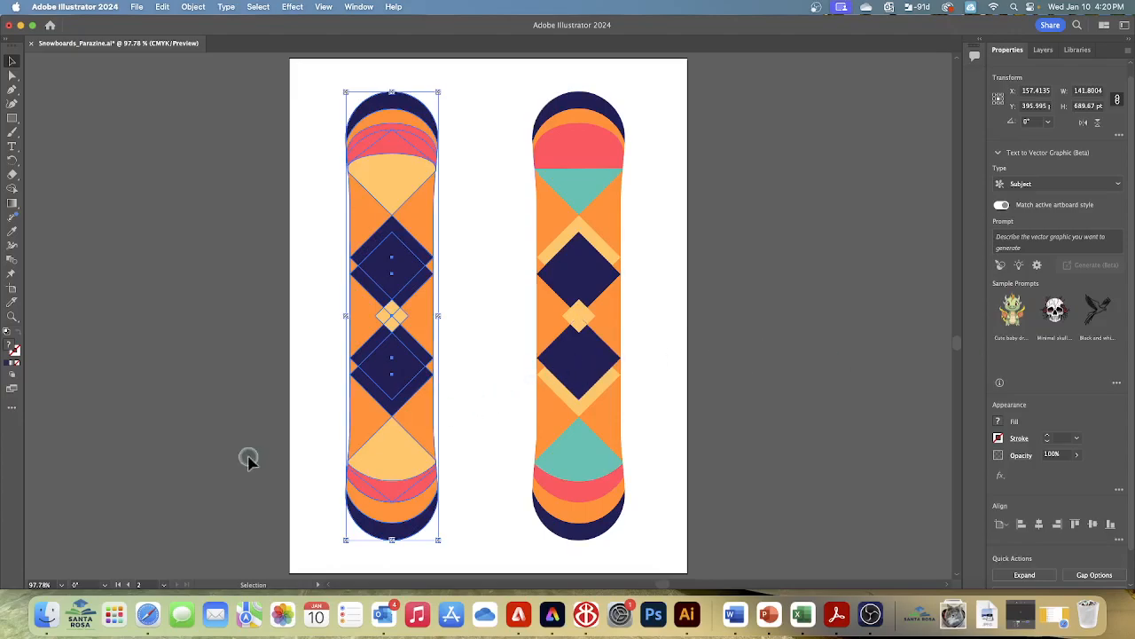
Add the Live Paint Bucket tool to the toolbar and activate it
left_click(16, 410)
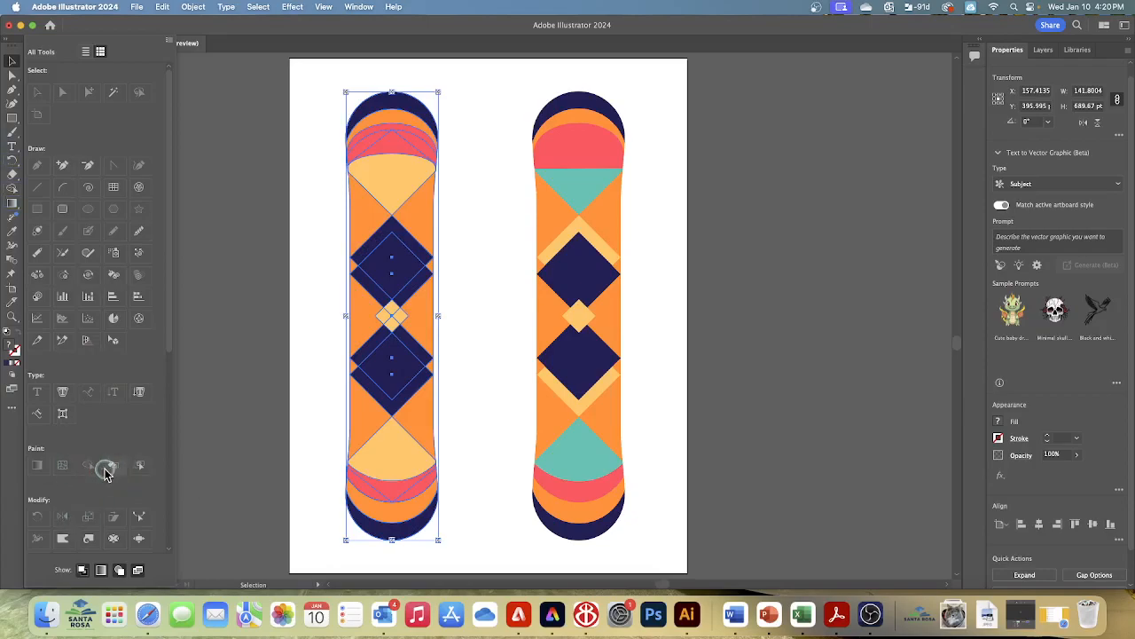
left_click_drag(113, 468, 7, 272)
left_click(12, 274)
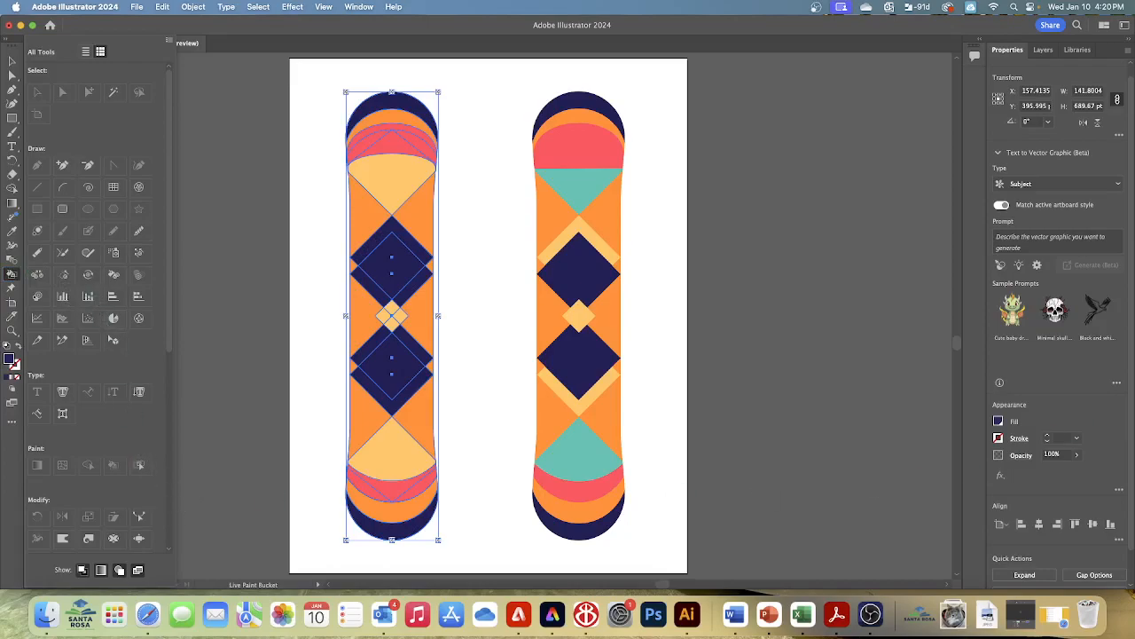
left_click(6, 42)
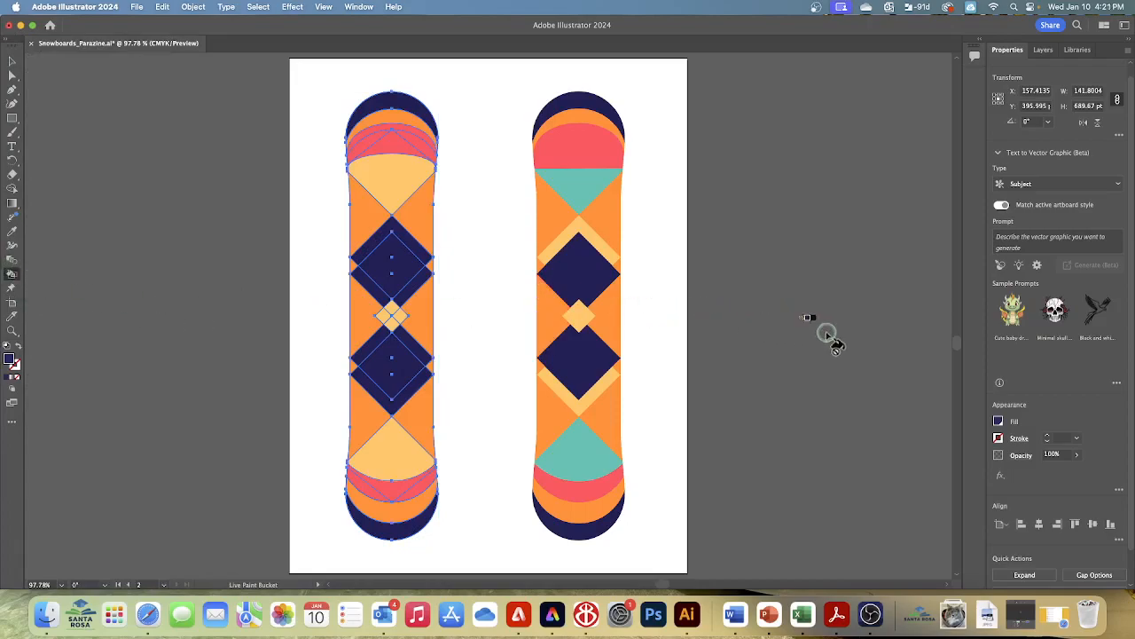
Display the Swatches panel and place it on the empty canvas beside the artboard, clear of both snowboards
left_click(360, 7)
scroll(509, 426, "down", 3)
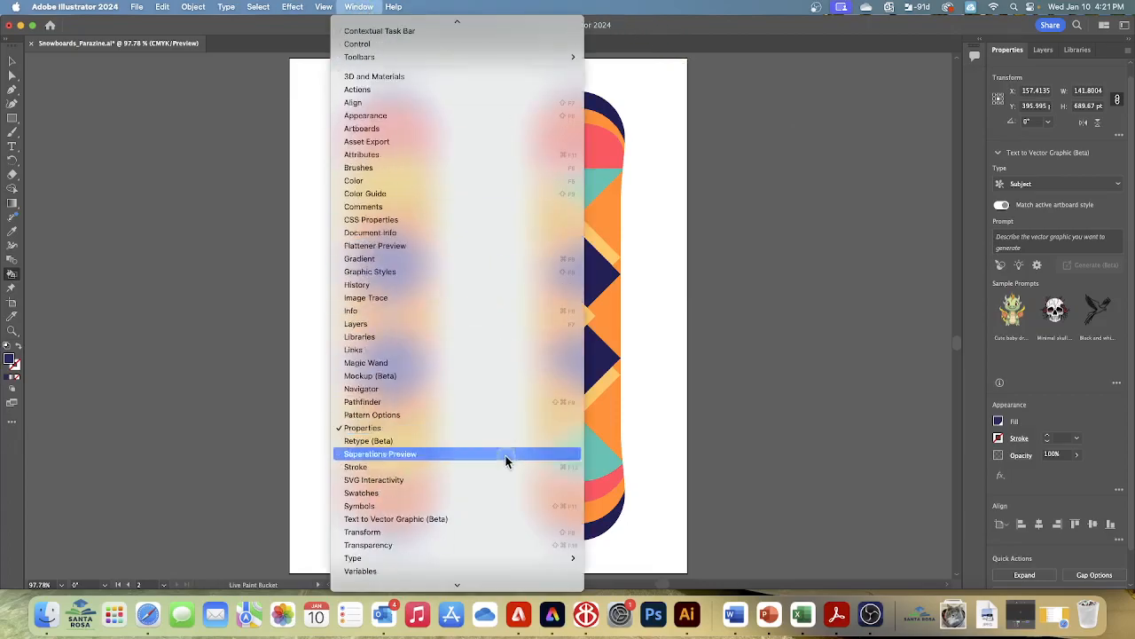
left_click(376, 493)
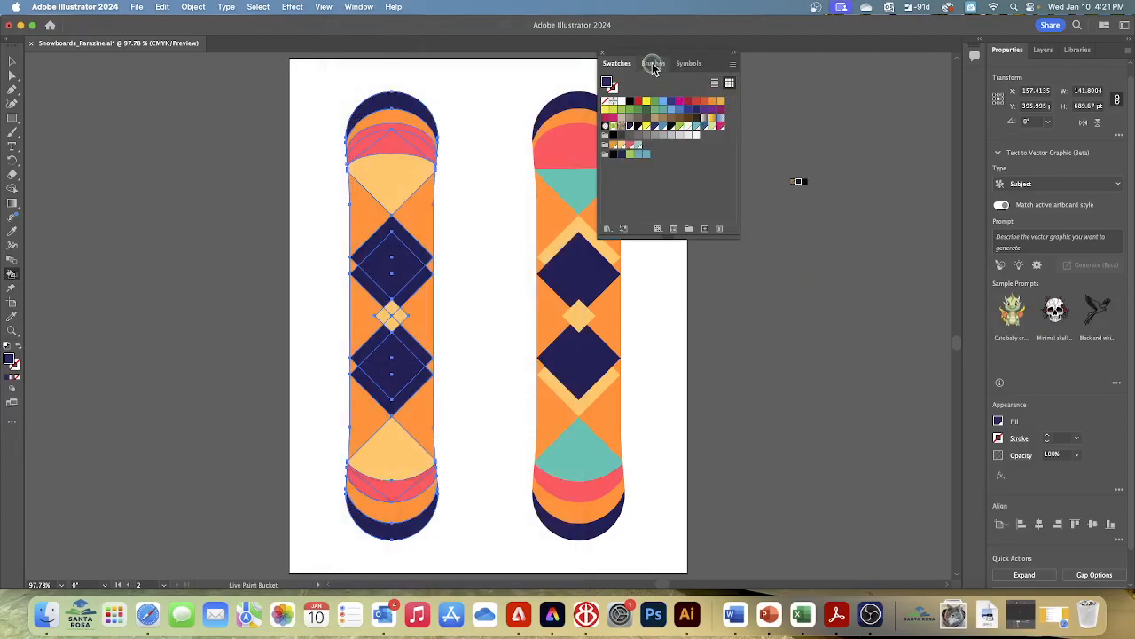
left_click_drag(652, 54, 781, 214)
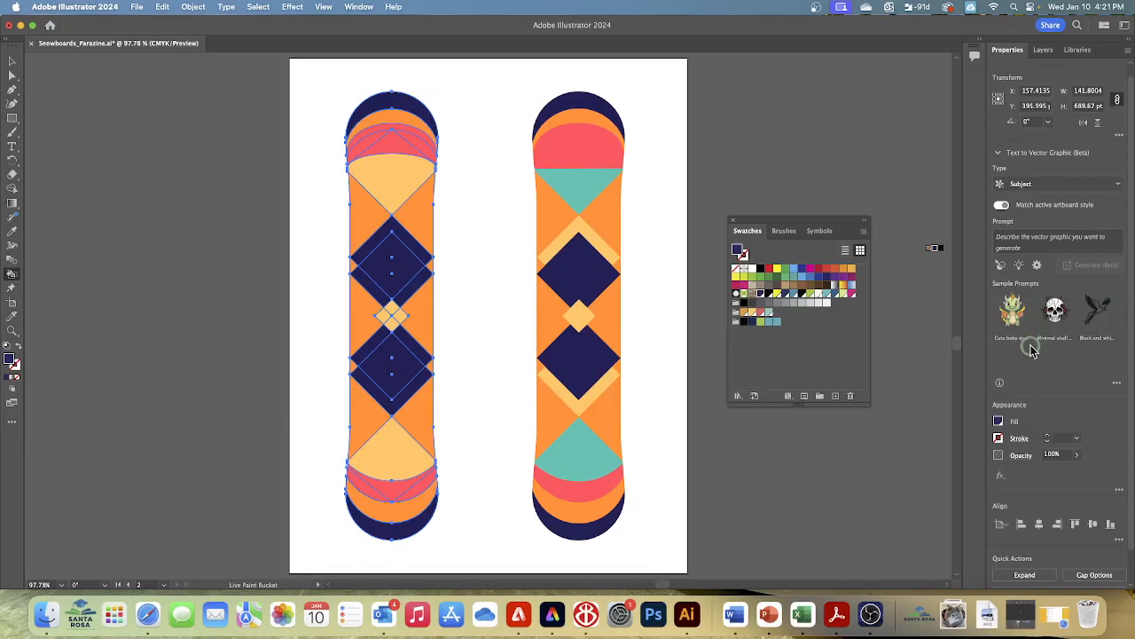
Paint the left snowboard's upper fan shape teal from the color group, and make the group's light yellow-orange swatch the current fill
left_click(768, 313)
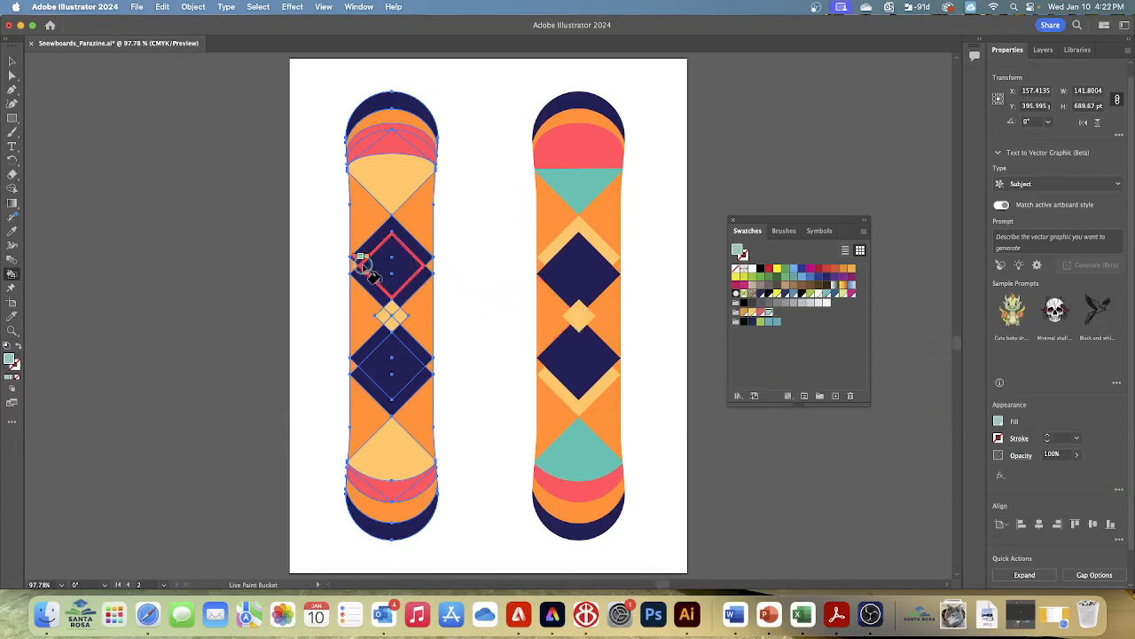
left_click(392, 182)
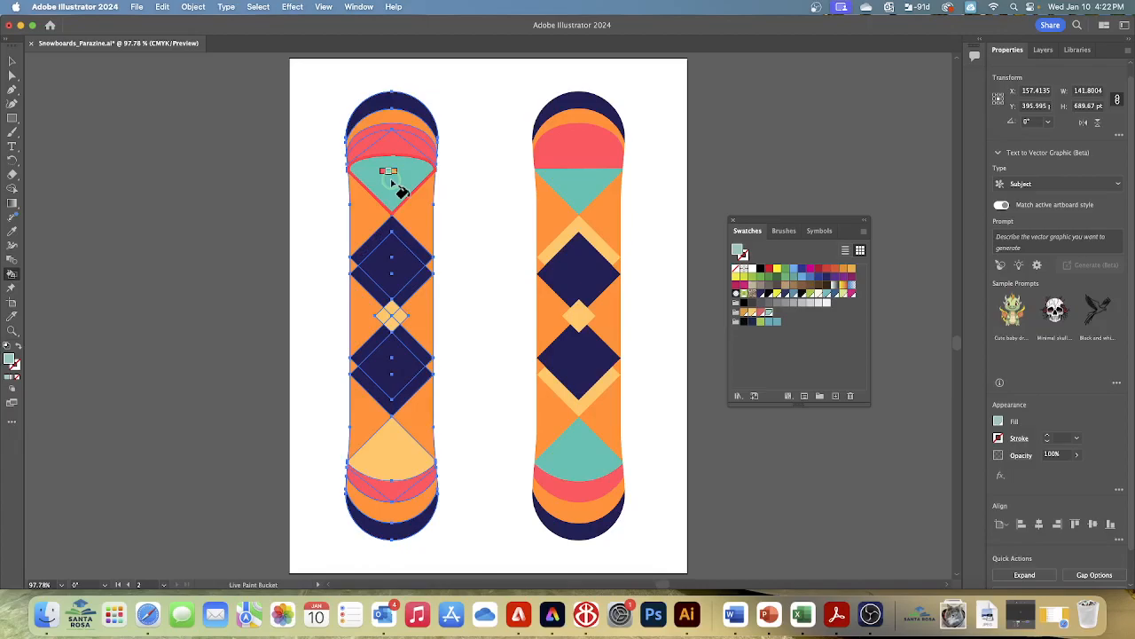
key("Right")
key("Right")
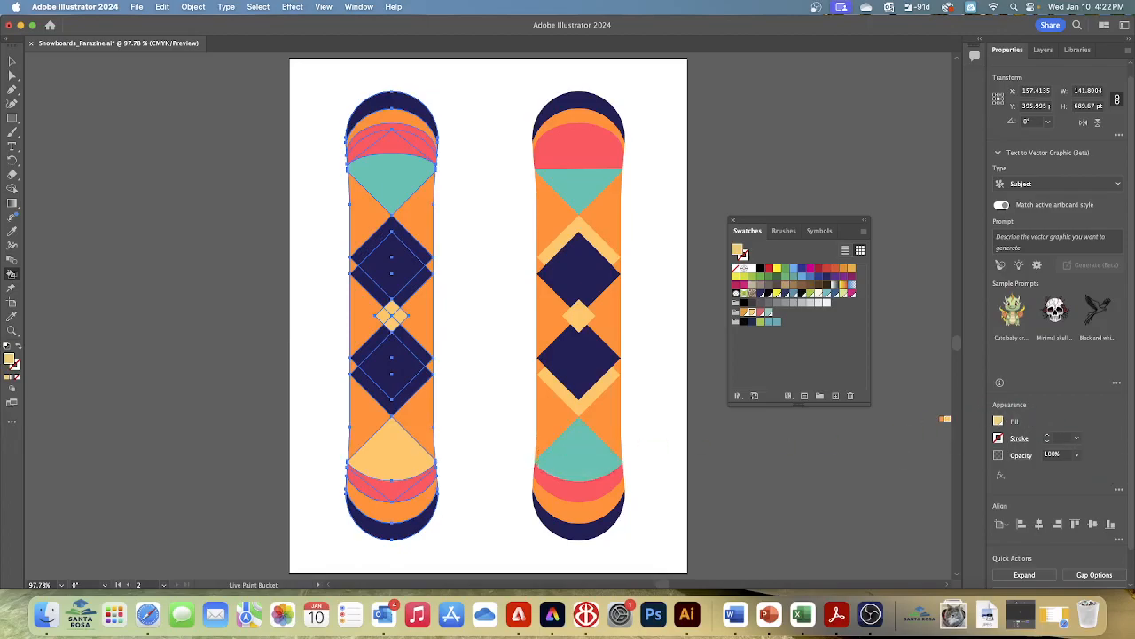
Set the opacity of the left snowboard's Live Paint group to 85%
left_click(1049, 454)
type("85")
key("Return")
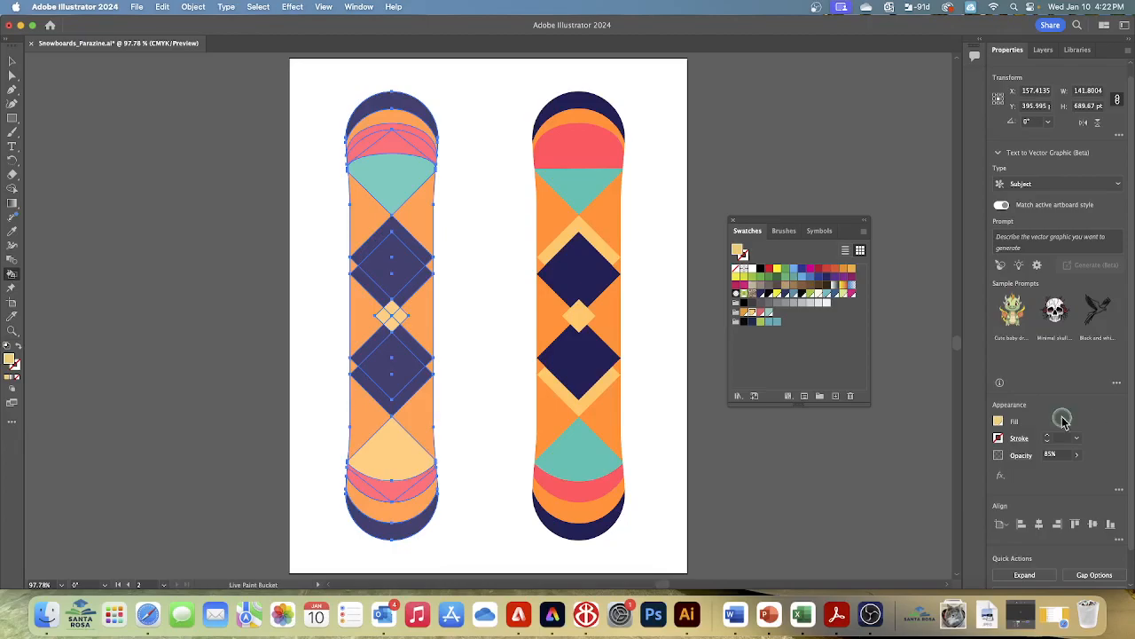
Paint the V-shaped bands above and below the left board's dark diamonds light yellow-orange, and the lower fan shape teal
left_click(407, 239)
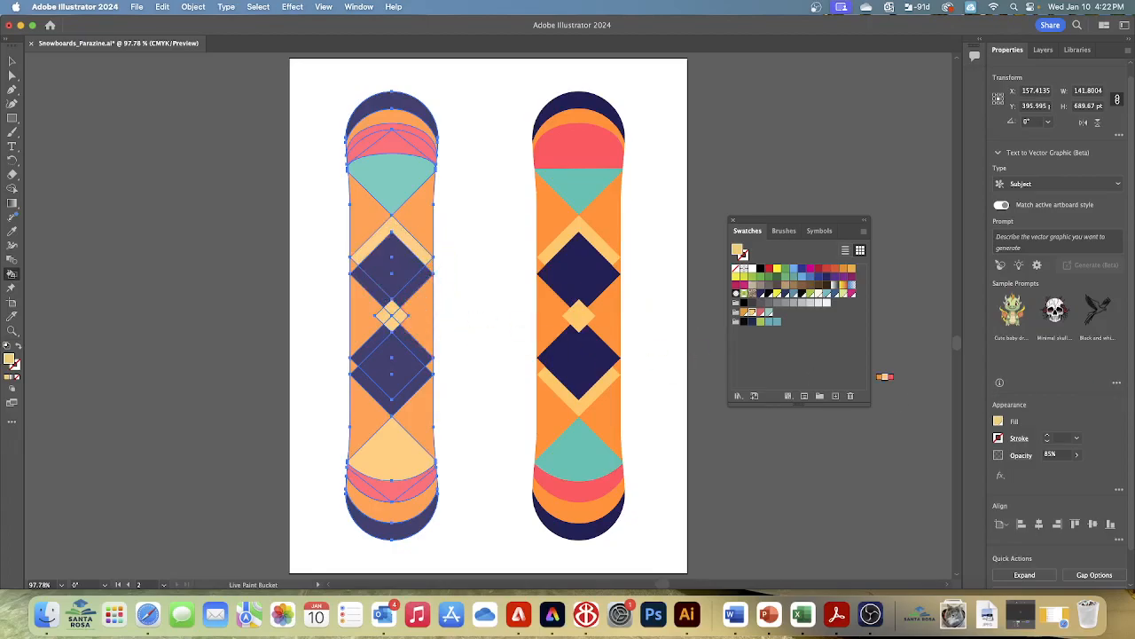
left_click(406, 392)
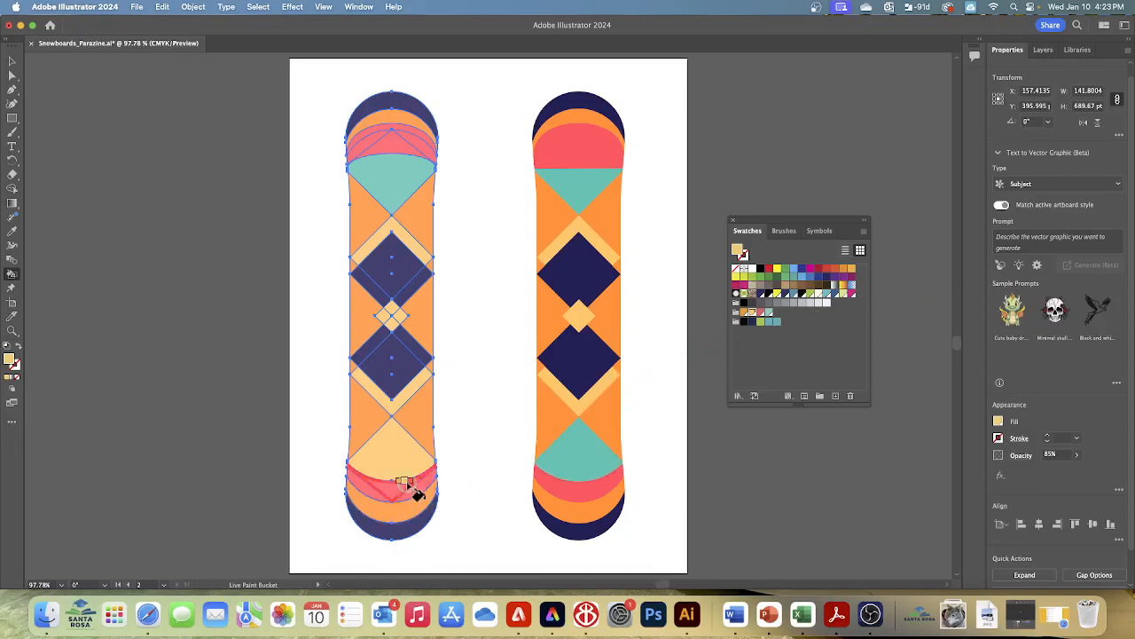
key("Right")
key("Right")
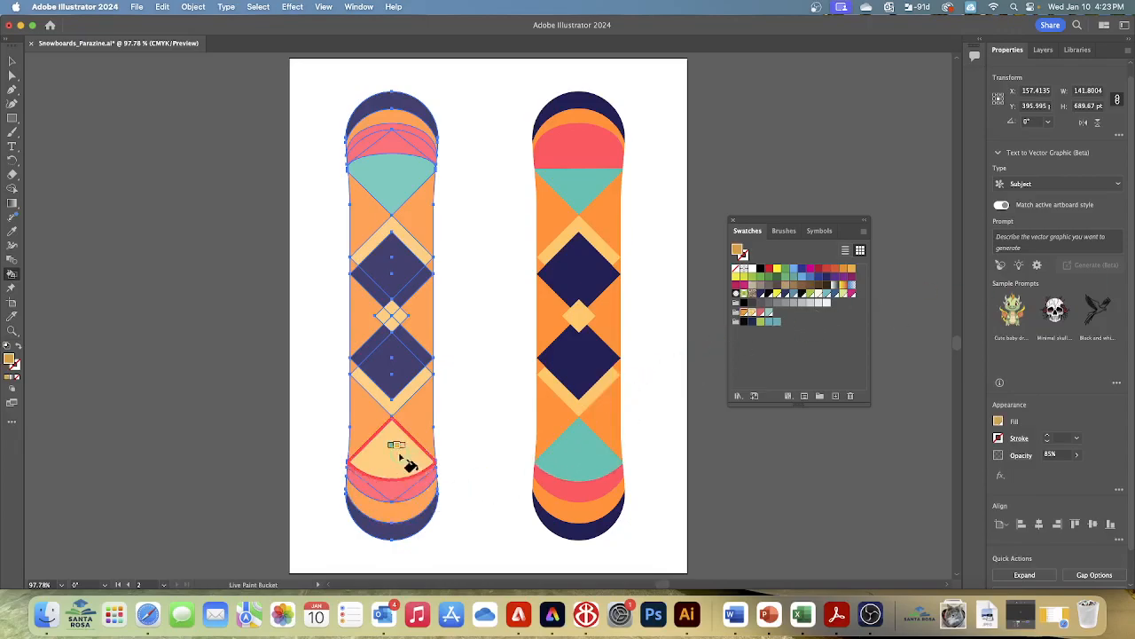
left_click(401, 461)
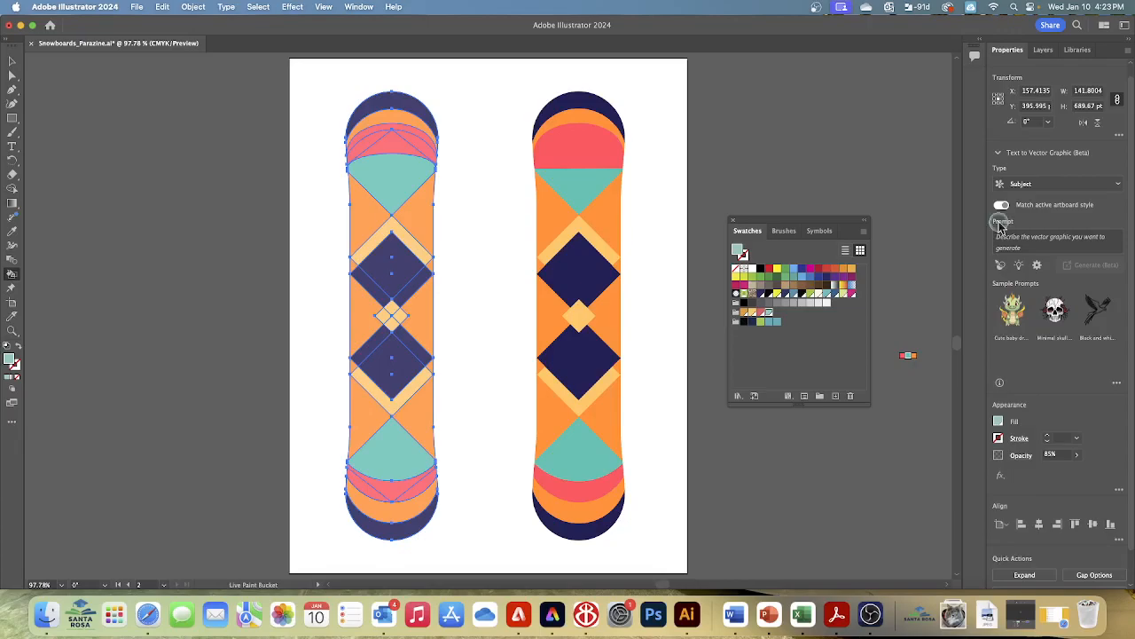
Deselect the artwork and save the document
left_click(264, 9)
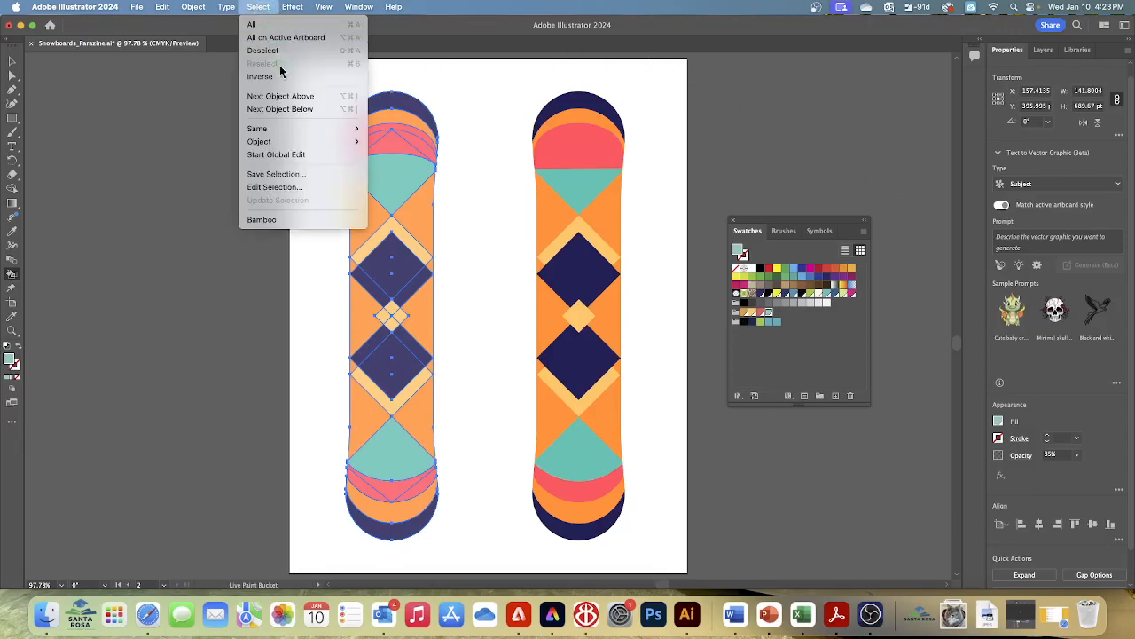
left_click(277, 50)
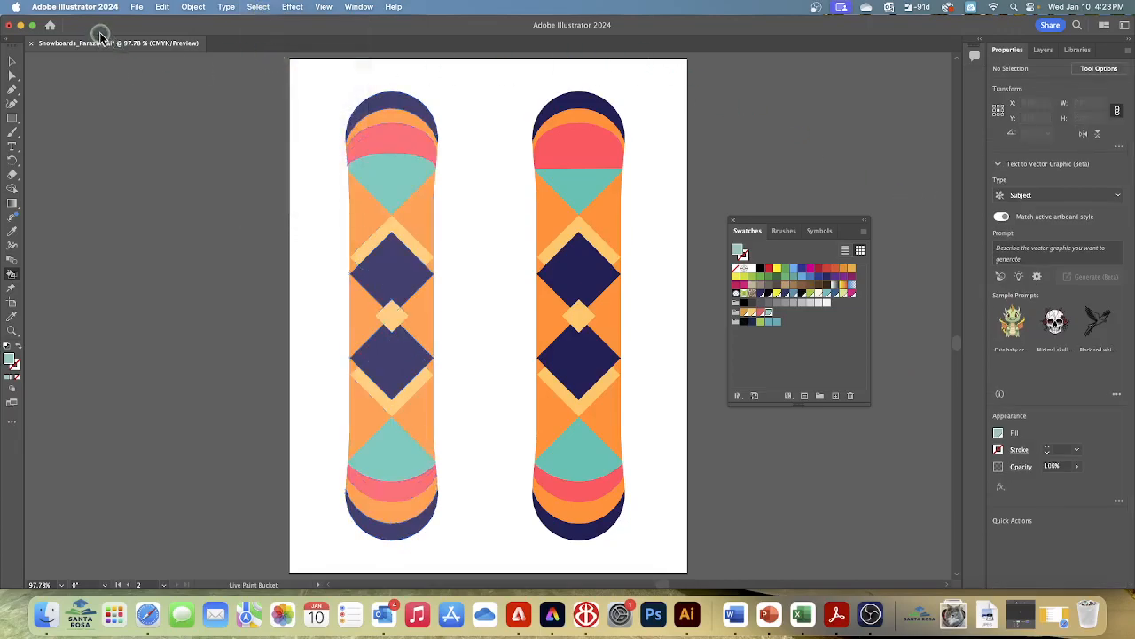
left_click(137, 7)
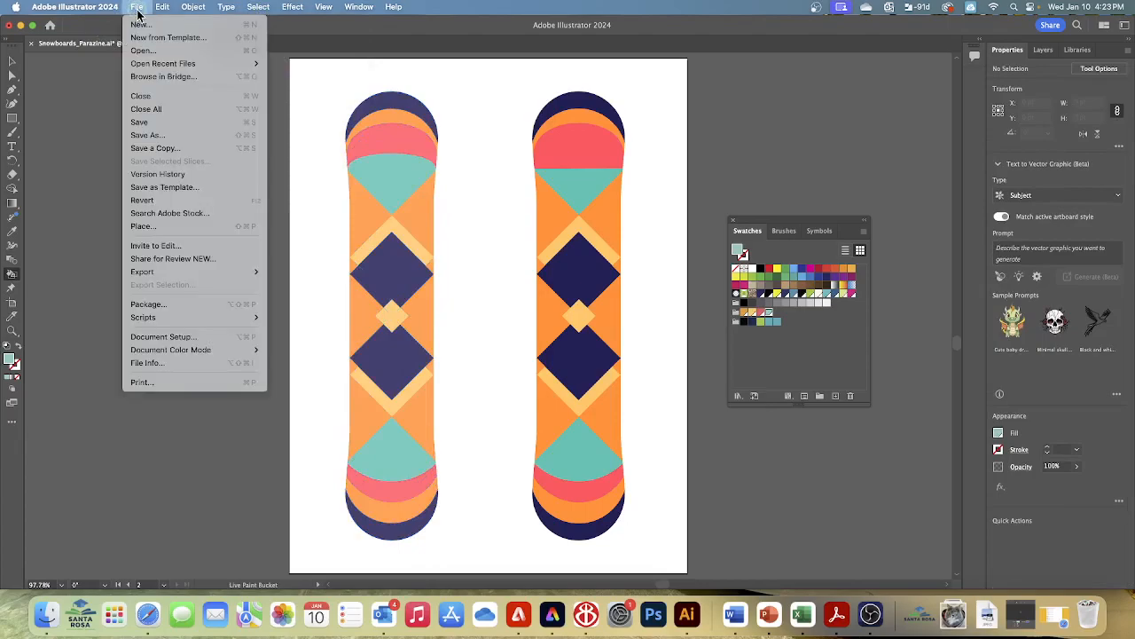
left_click(142, 123)
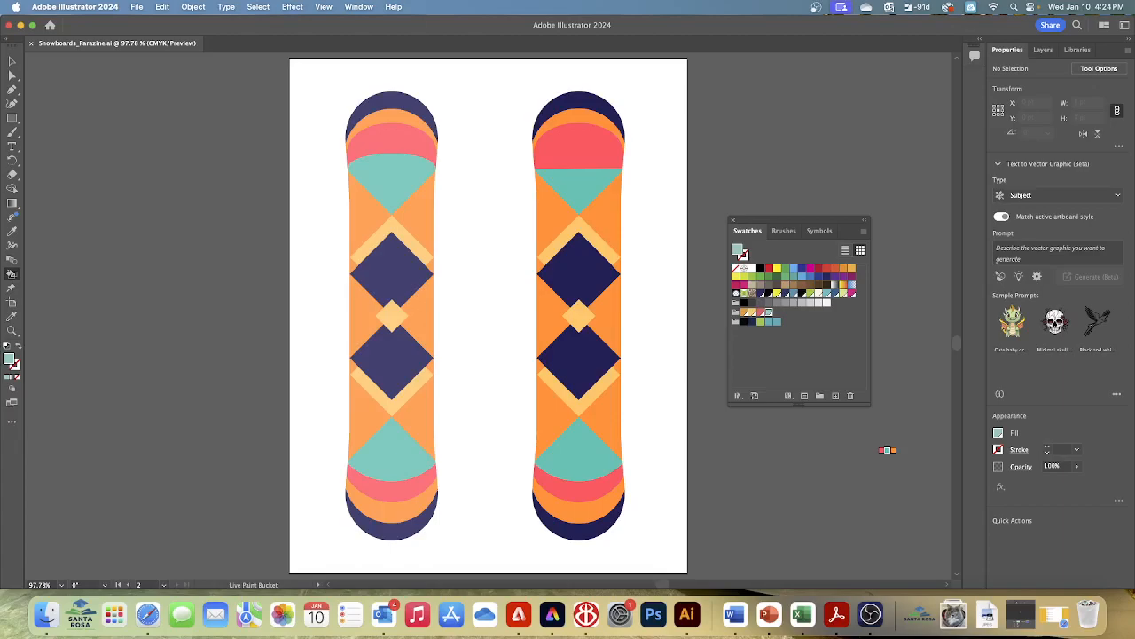
Isolate the left snowboard's Live Paint group, straighten the curved lower edge of its upper pink shape, exit isolation and deselect
left_click(12, 60)
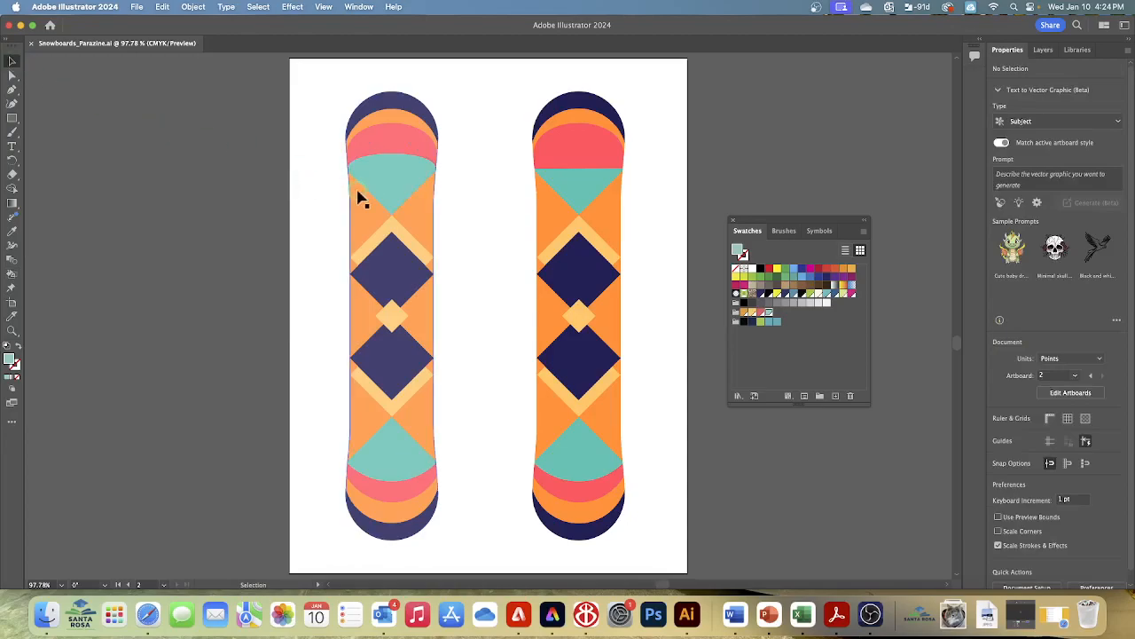
double_click(377, 219)
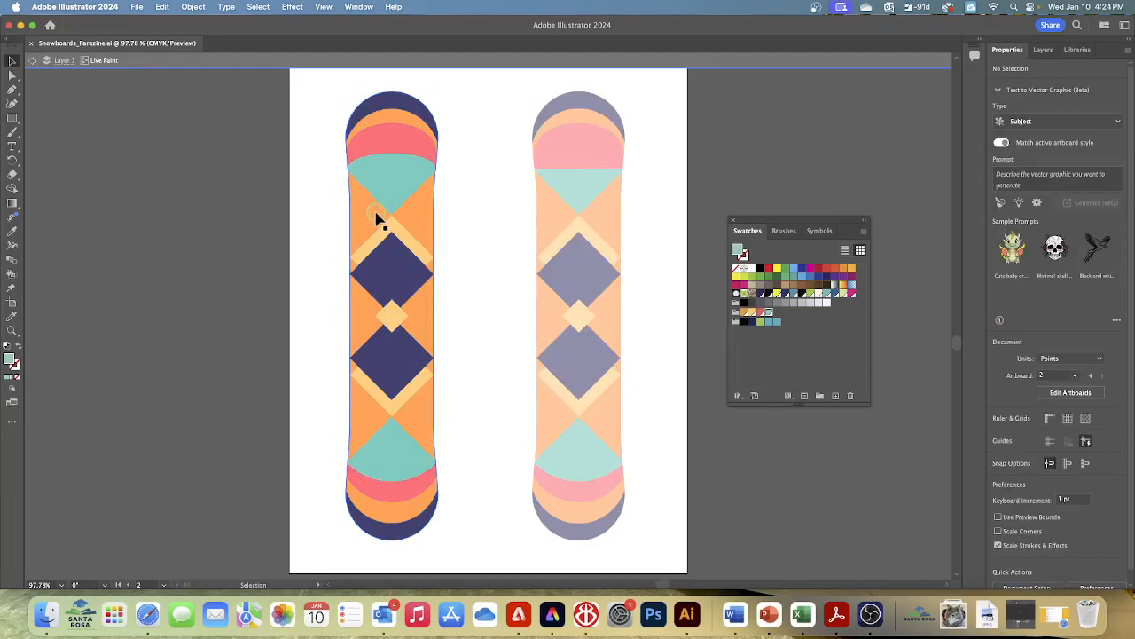
left_click(12, 75)
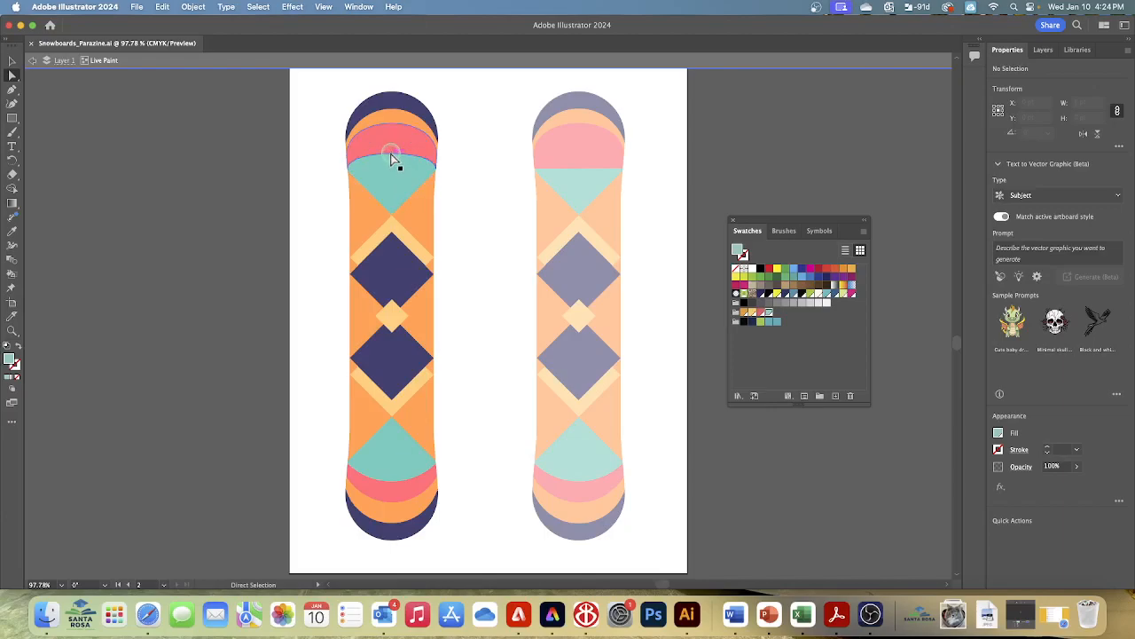
left_click(392, 158)
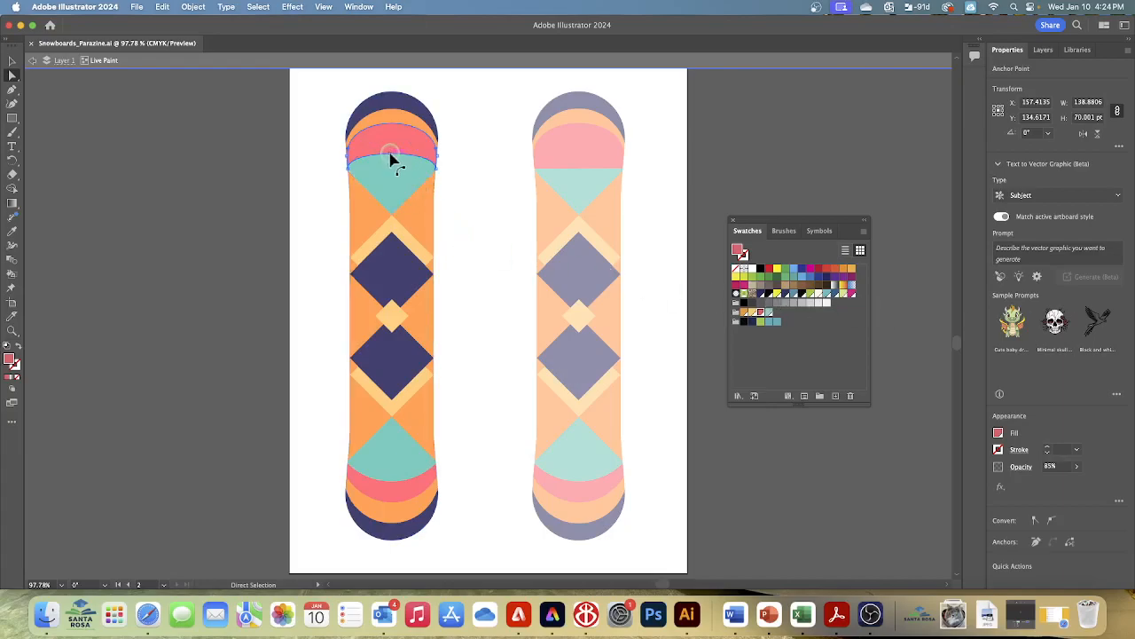
left_click_drag(393, 159, 385, 170)
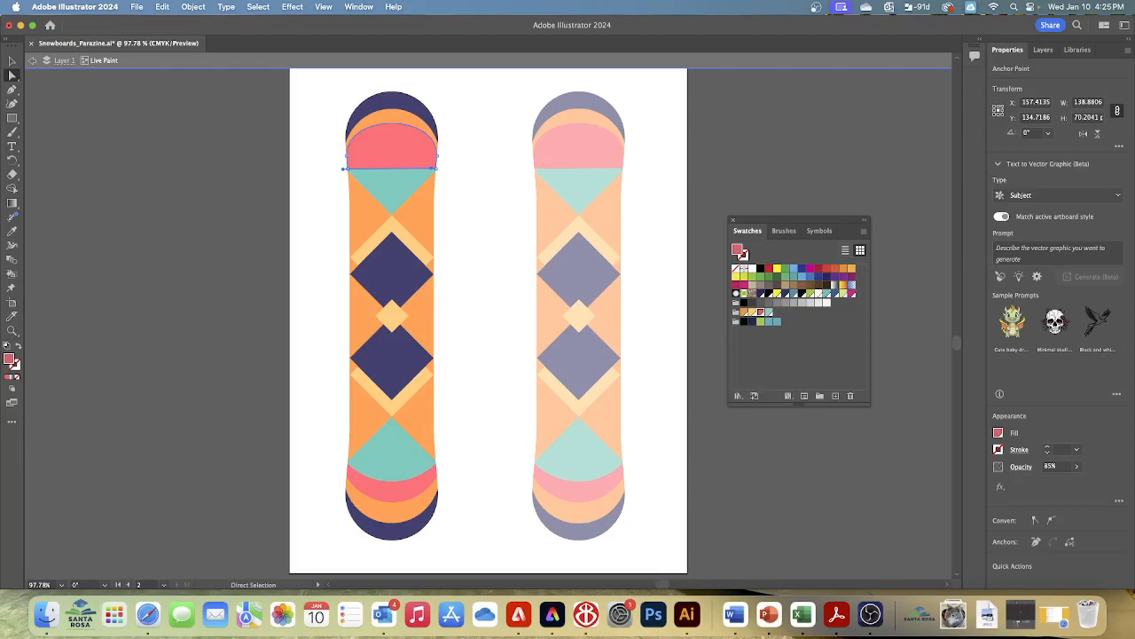
key("Escape")
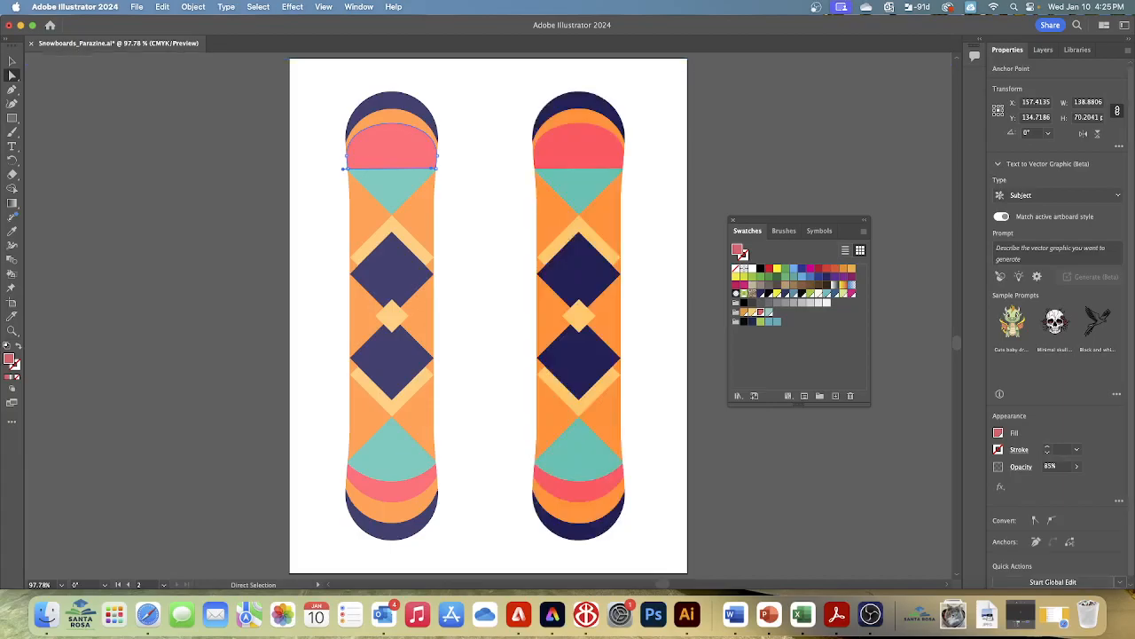
left_click(258, 7)
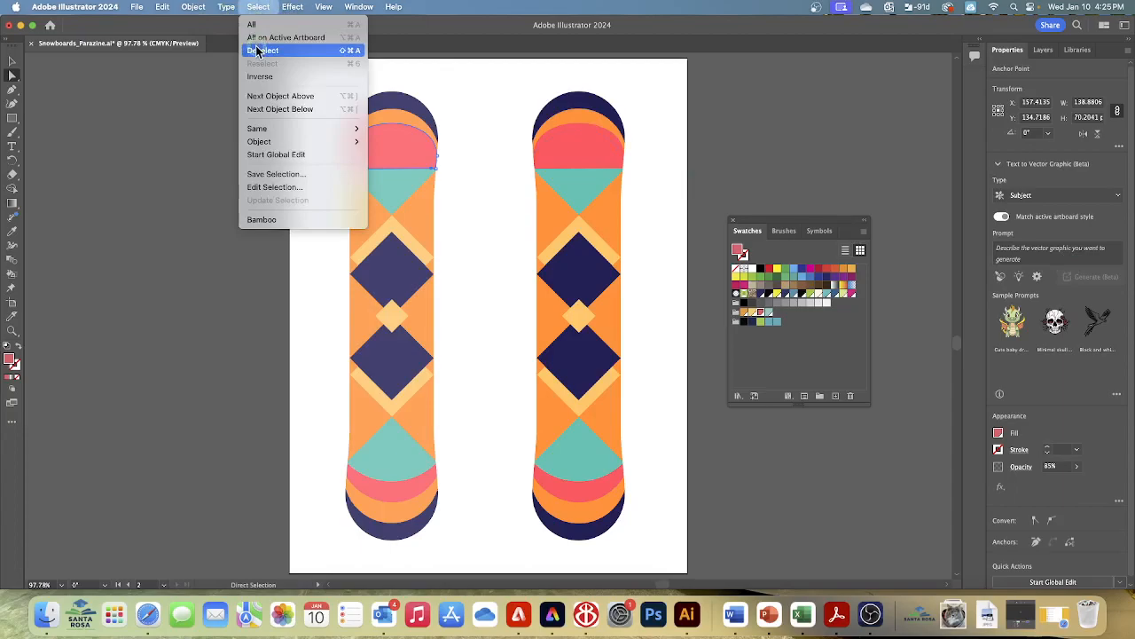
left_click(256, 48)
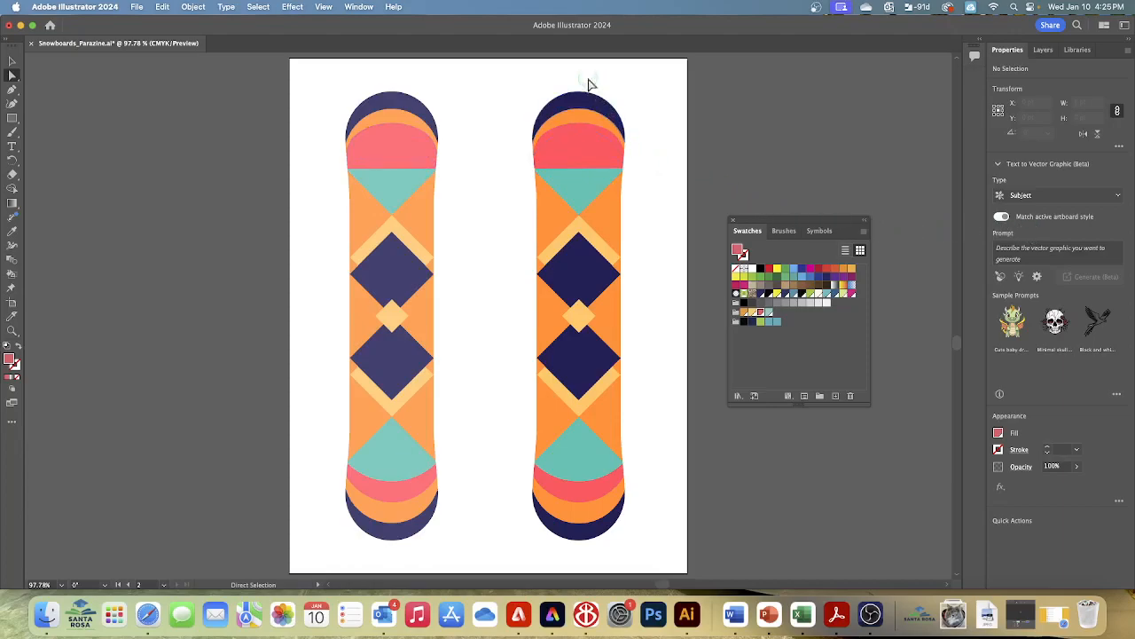
Fit the artboard in the window to view both snowboards
left_click(325, 8)
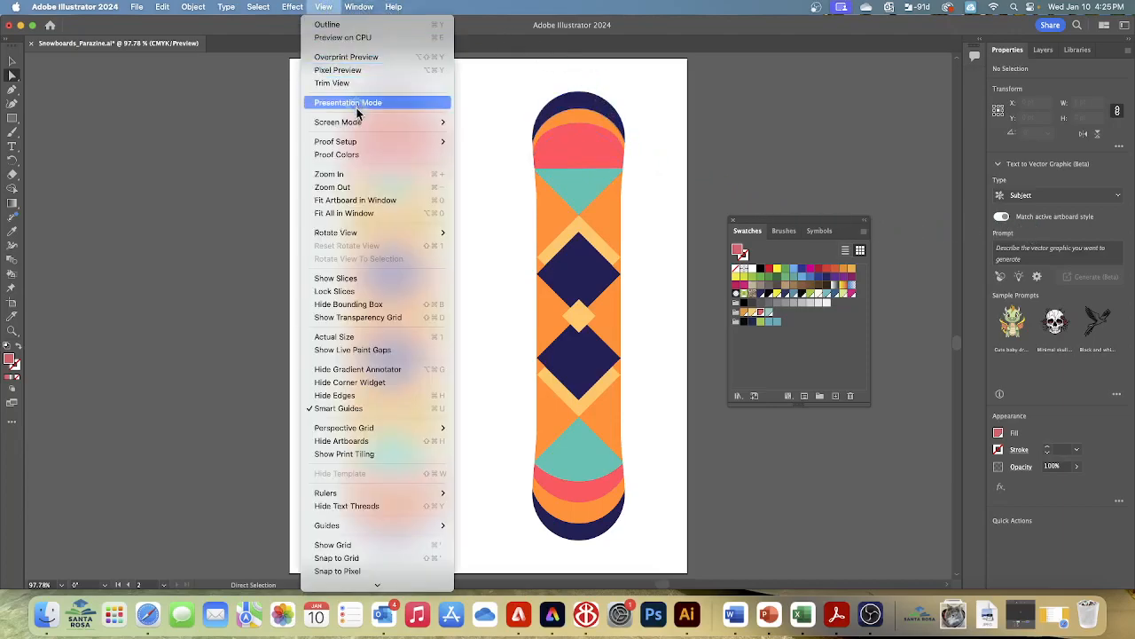
left_click(367, 200)
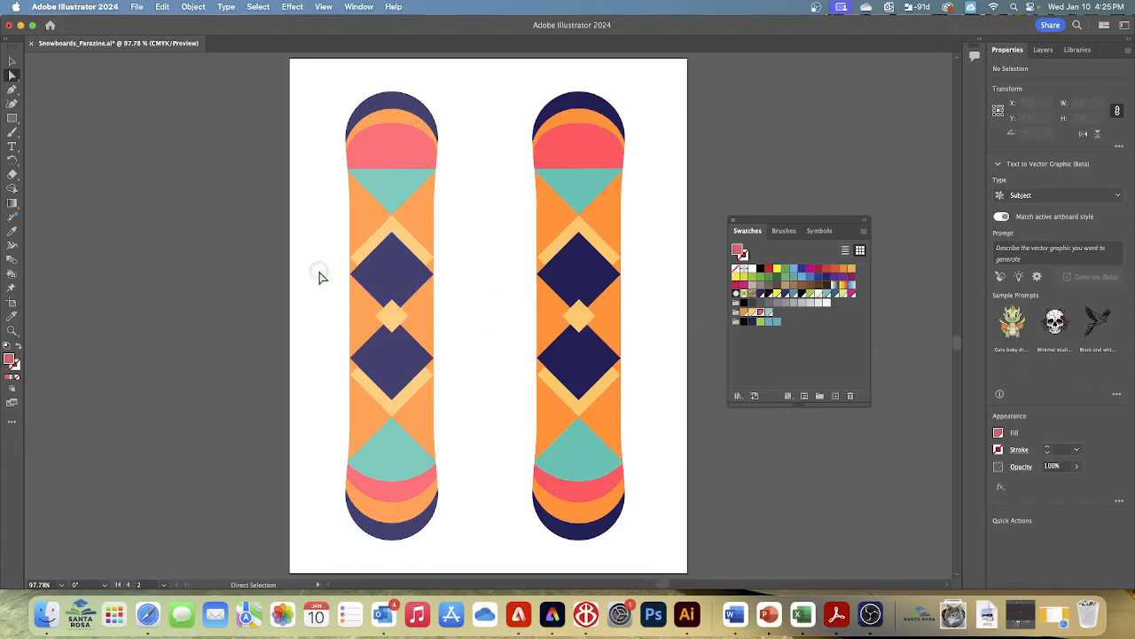
scroll(40, 78, "left", 1)
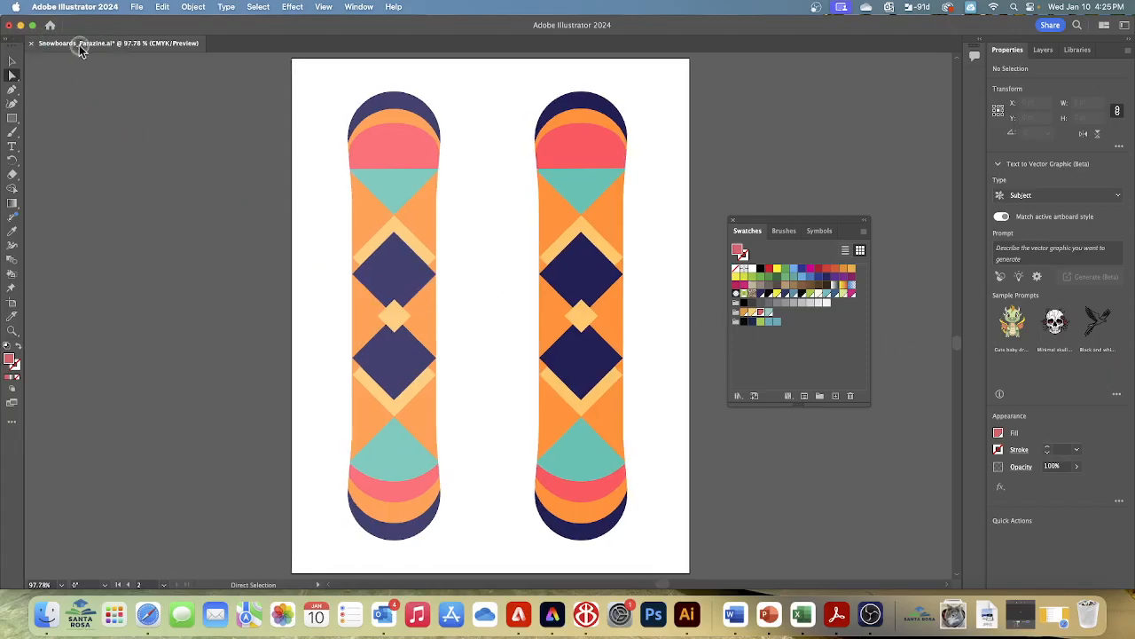